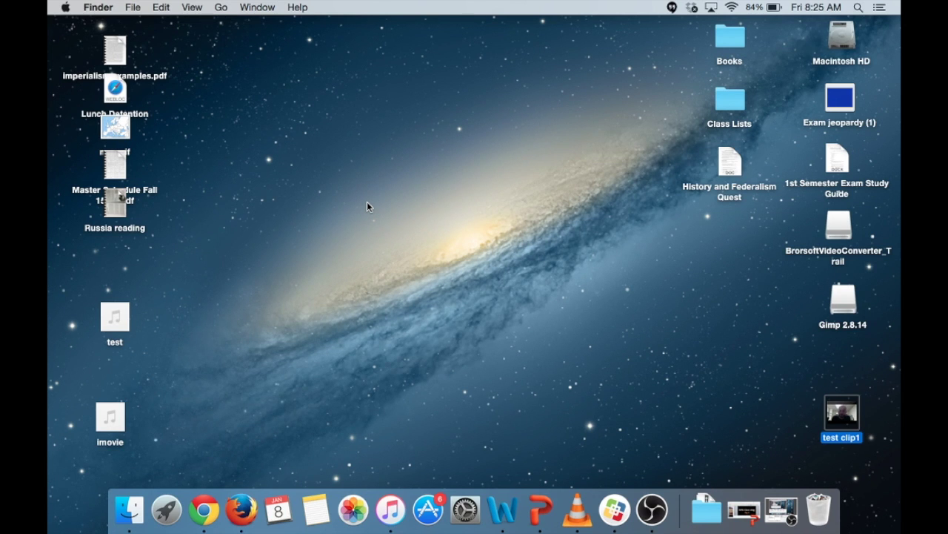
# Search 'qu' in Spotlight to launch QuickTime Player, then open its application menu
pyautogui.press('super+space')
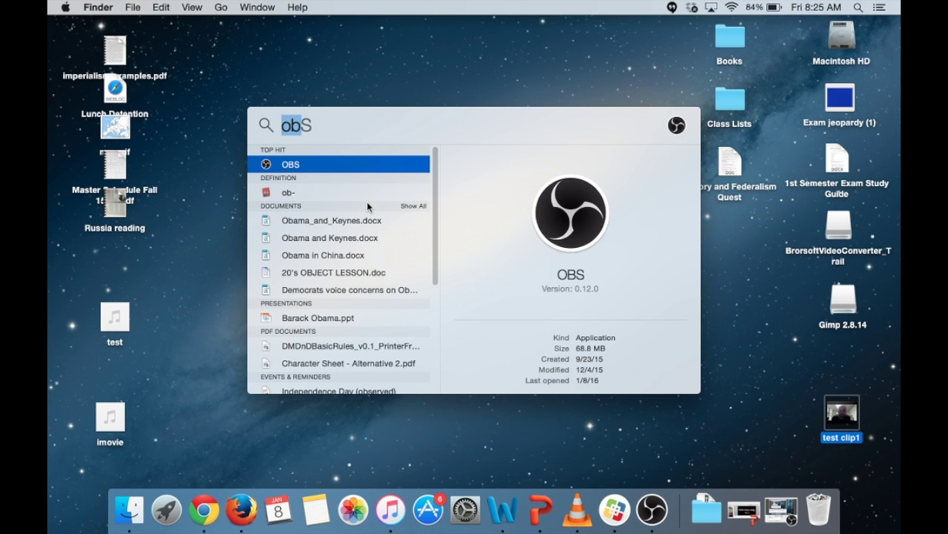
pyautogui.write('quickTime Player')
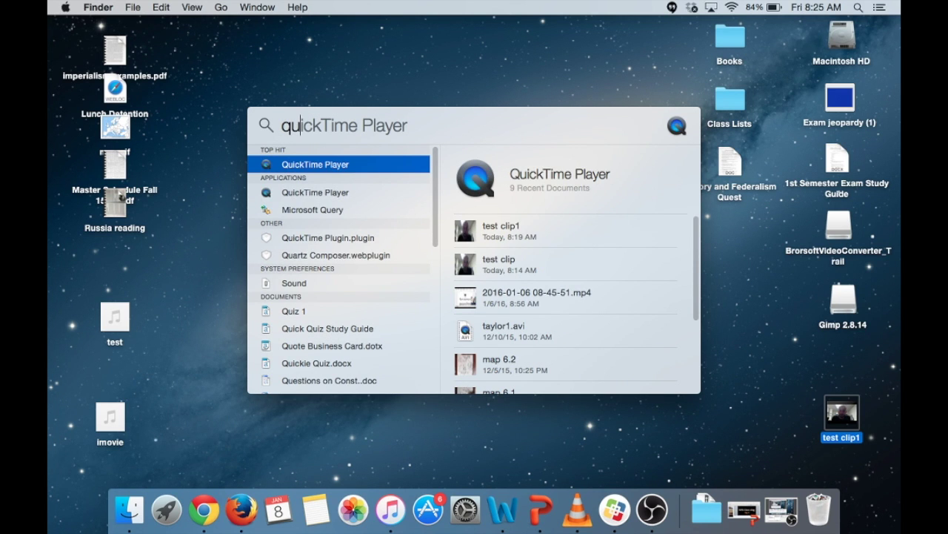
pyautogui.press('Return')
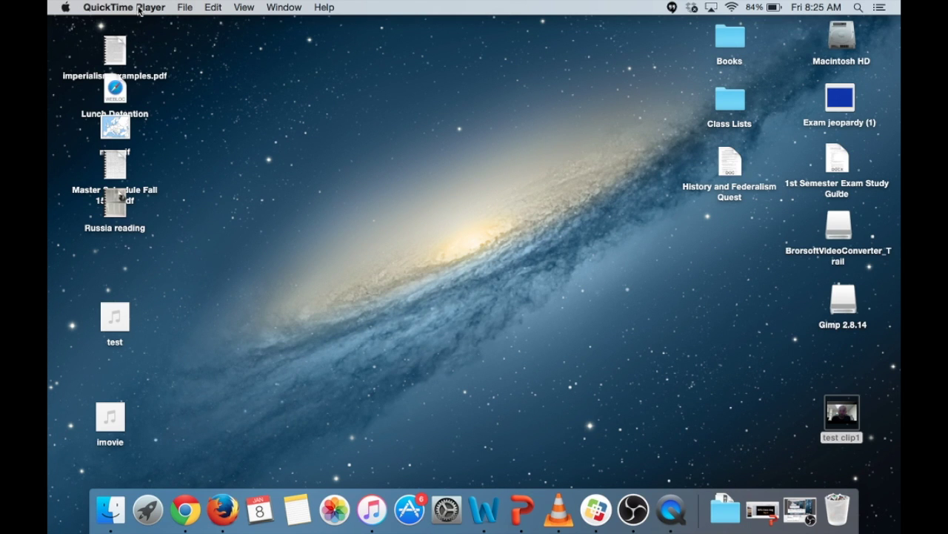
pyautogui.click(138, 11)
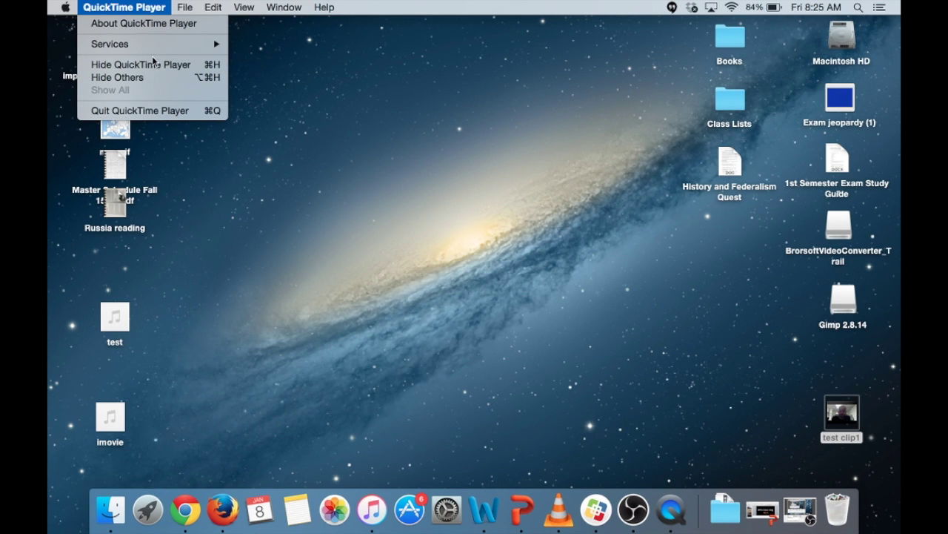
# Start a new movie recording and move the webcam preview to the top centre of the screen
pyautogui.moveTo(181, 8)
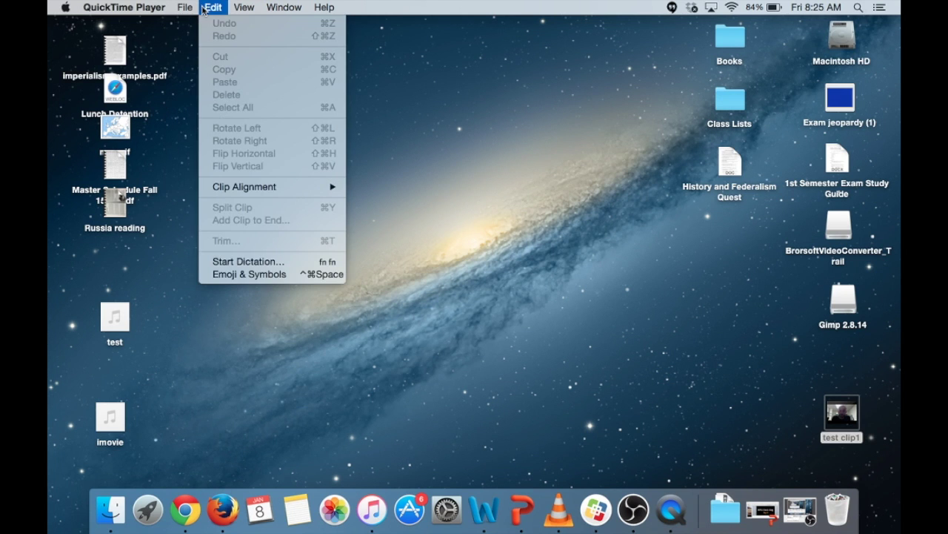
pyautogui.click(193, 25)
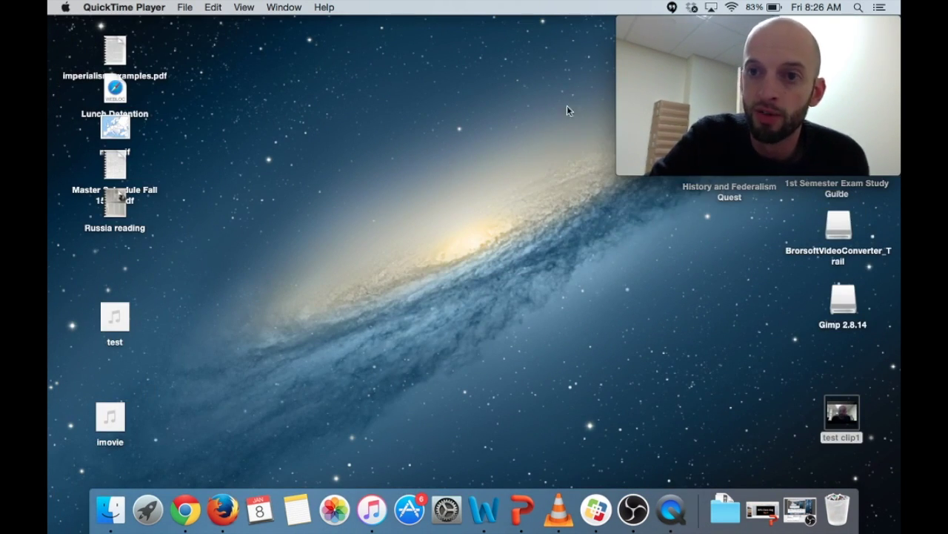
pyautogui.moveTo(740, 25); pyautogui.dragTo(480, 23)
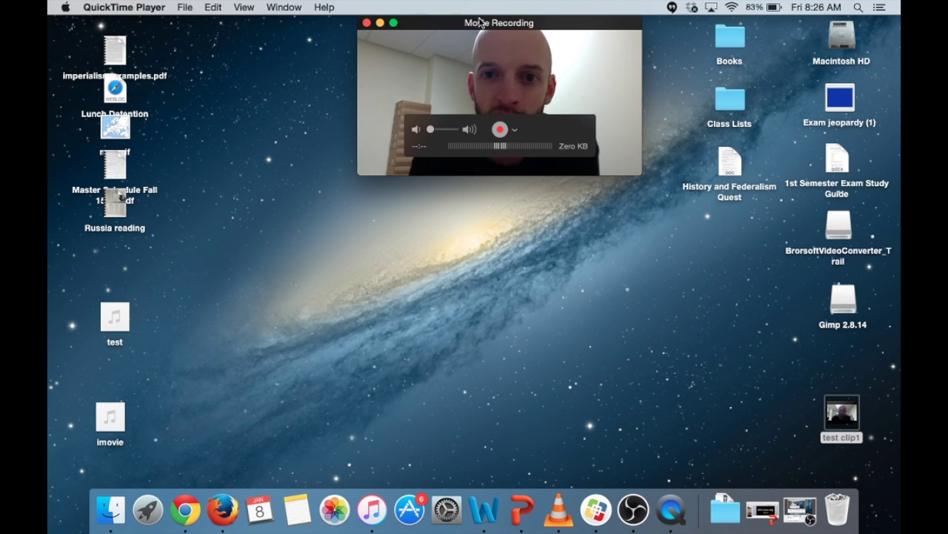
# Record a roughly 13-second webcam clip, checking the recording options before stopping
pyautogui.click(500, 131)
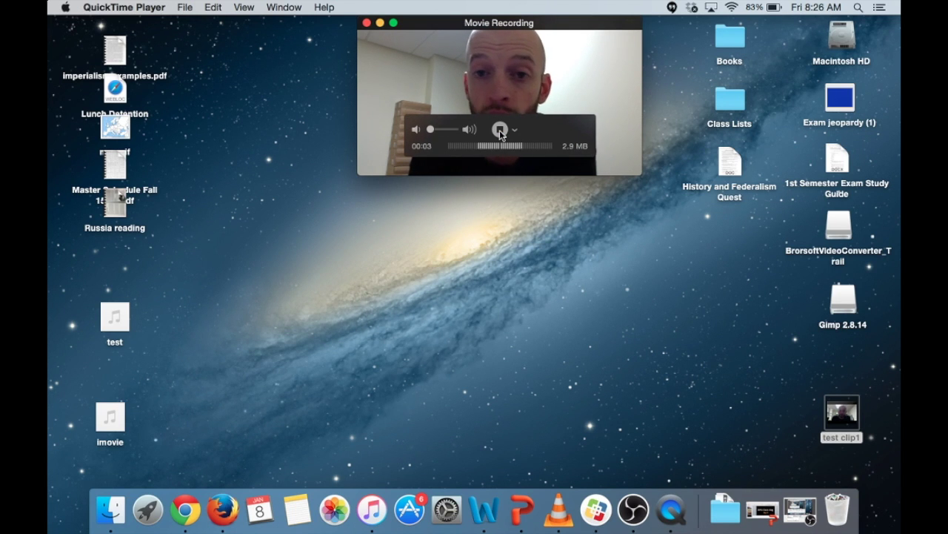
pyautogui.click(517, 130)
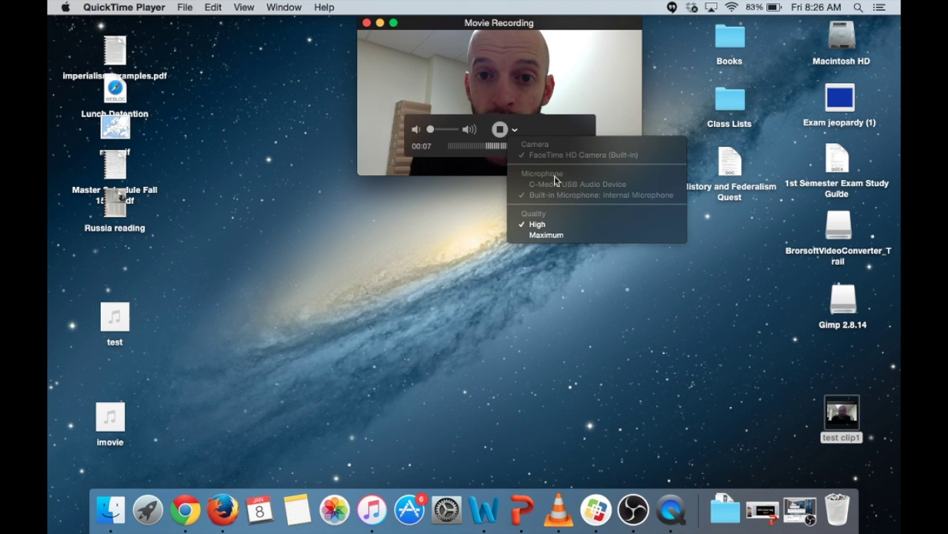
pyautogui.click(366, 254)
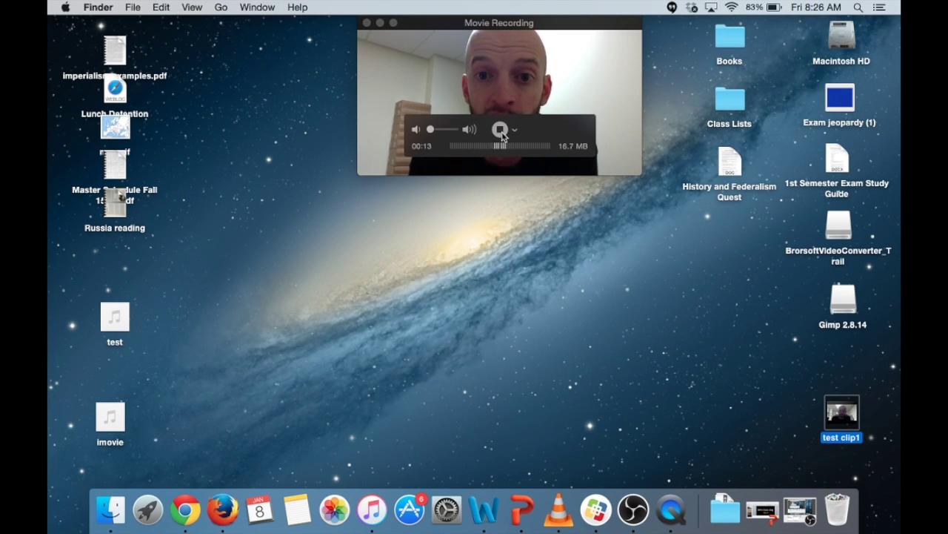
pyautogui.click(500, 131)
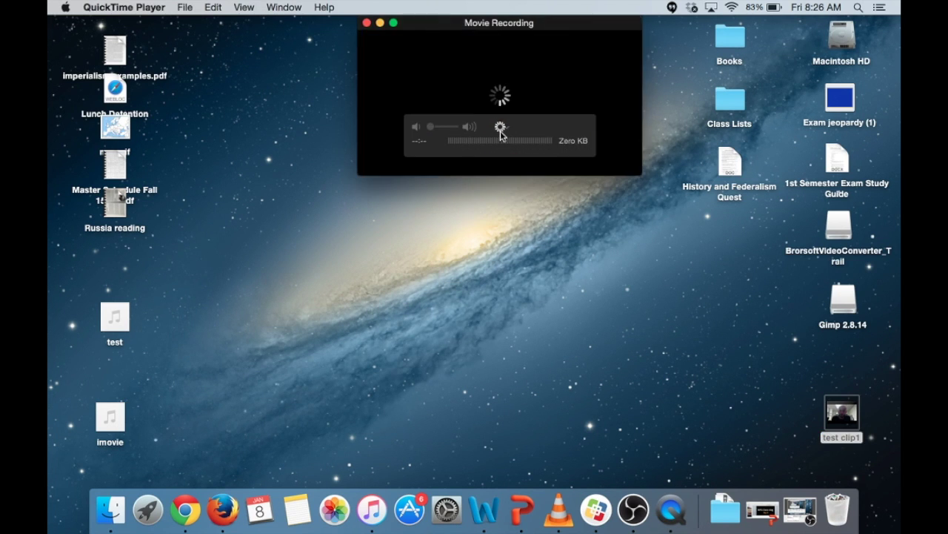
# Save the new recording as 'test clip2' on the Desktop
pyautogui.click(184, 8)
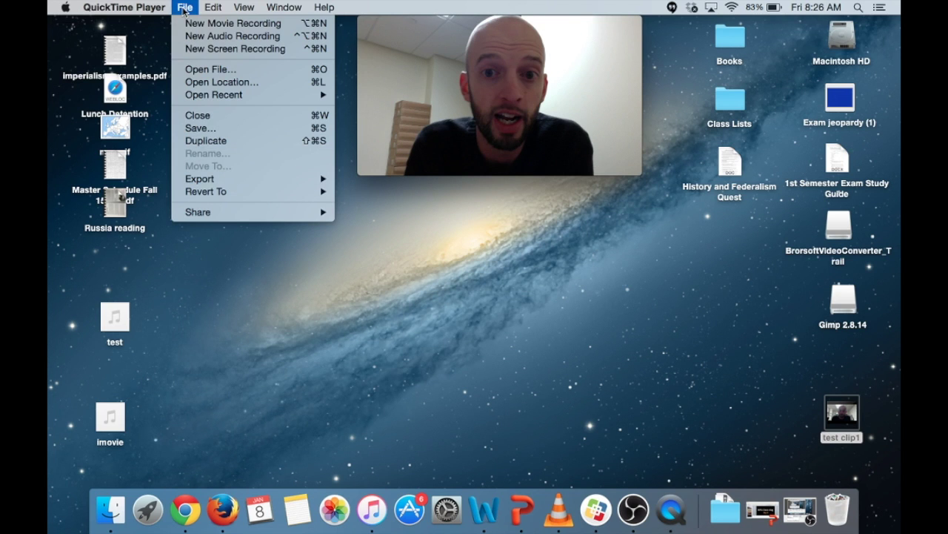
pyautogui.click(212, 128)
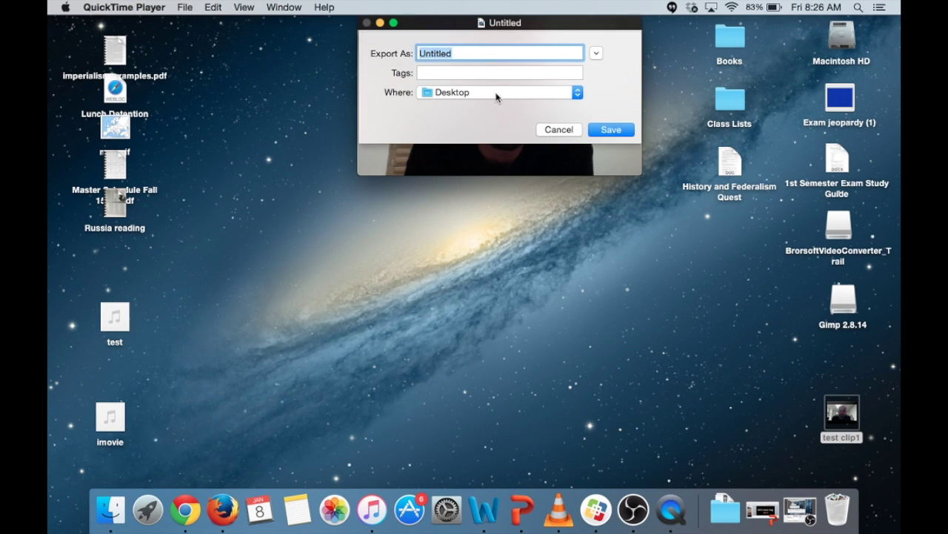
pyautogui.write('test clip2')
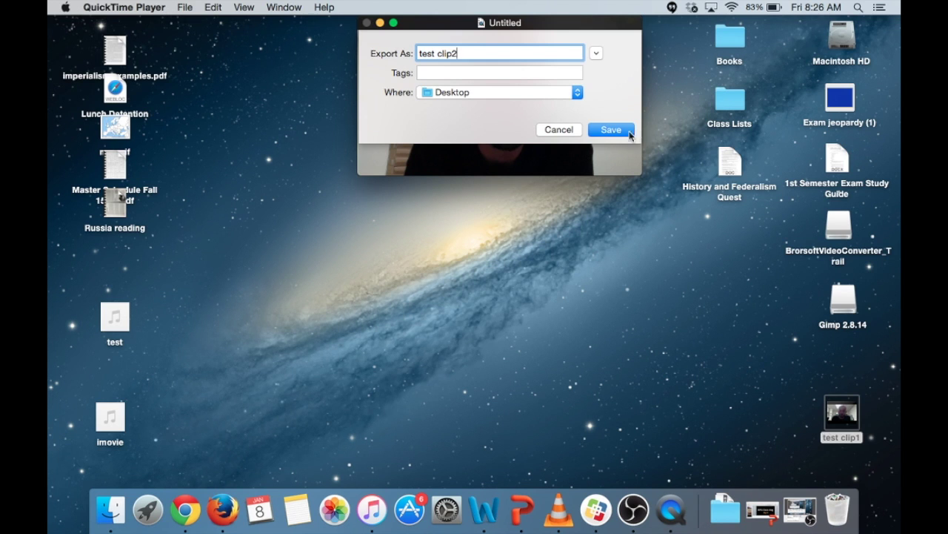
pyautogui.click(616, 133)
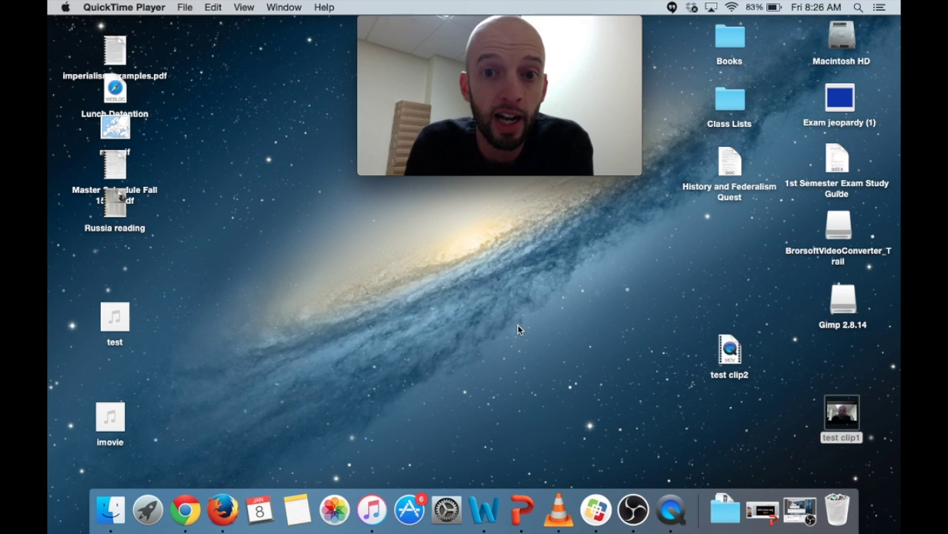
# Close the recording window and move the test clip2 file above test clip1 on the desktop
pyautogui.moveTo(363, 57)
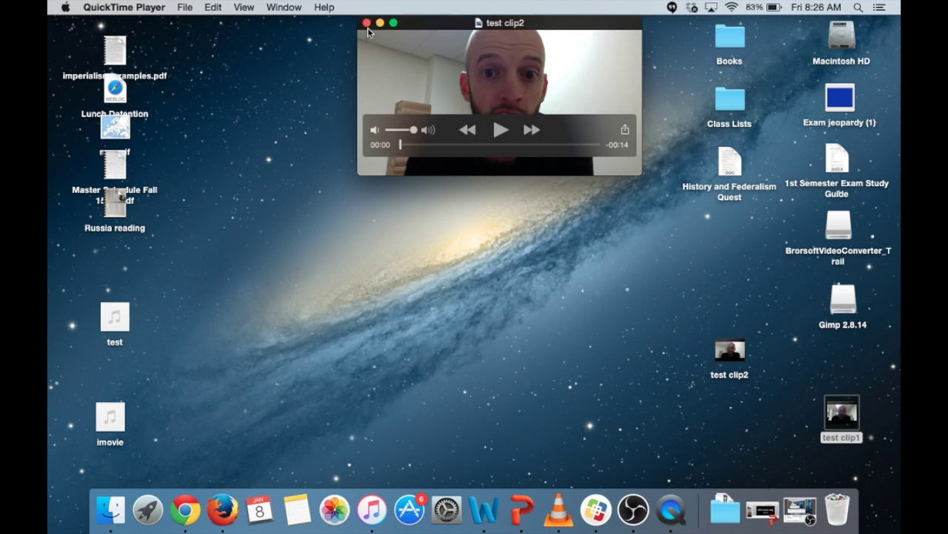
pyautogui.click(366, 23)
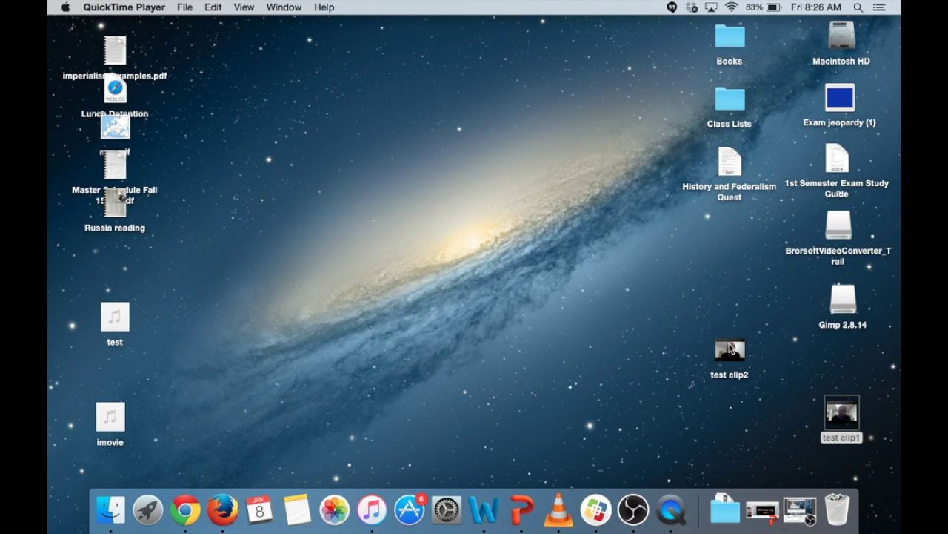
pyautogui.click(730, 353)
pyautogui.moveTo(730, 354); pyautogui.dragTo(848, 350)
# Deselect test clip2 and launch iMovie through a Spotlight search
pyautogui.click(730, 349)
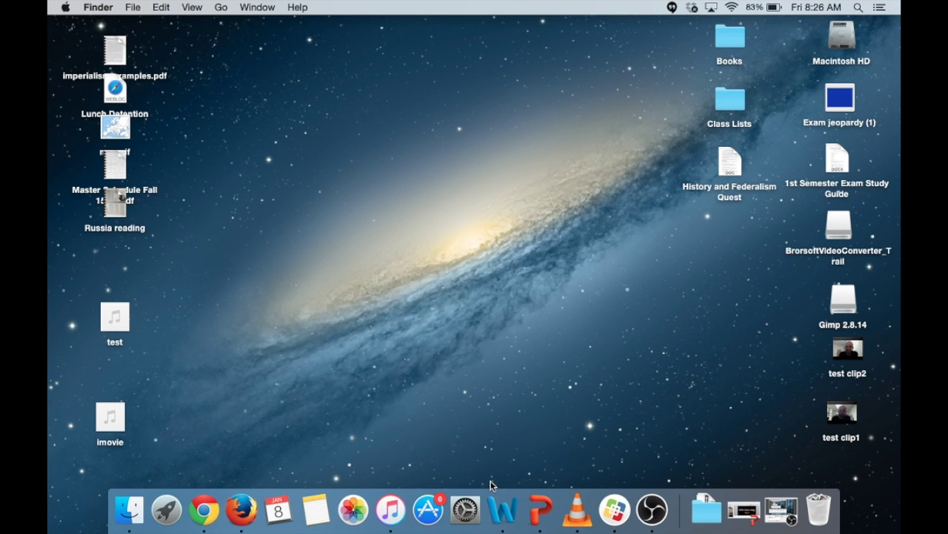
pyautogui.press('super+space')
pyautogui.write('qu')
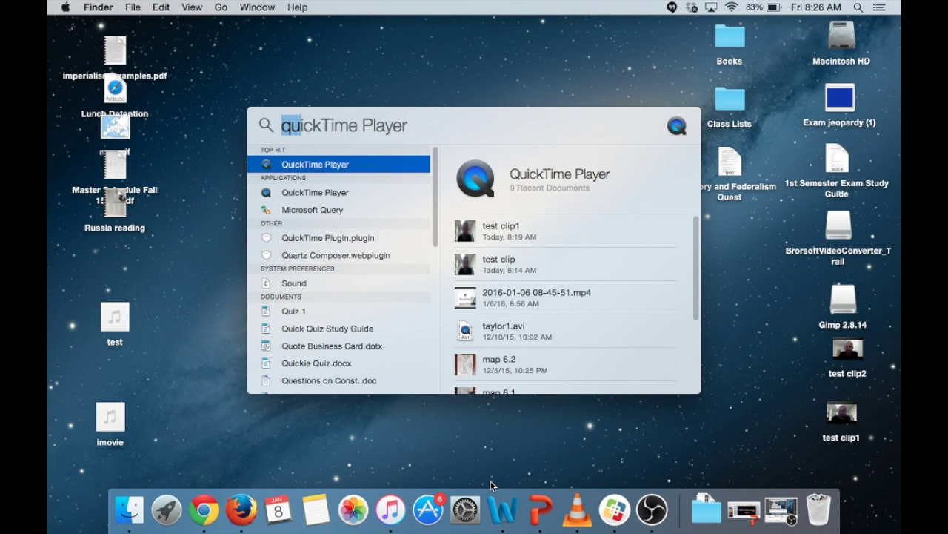
pyautogui.write('imovie')
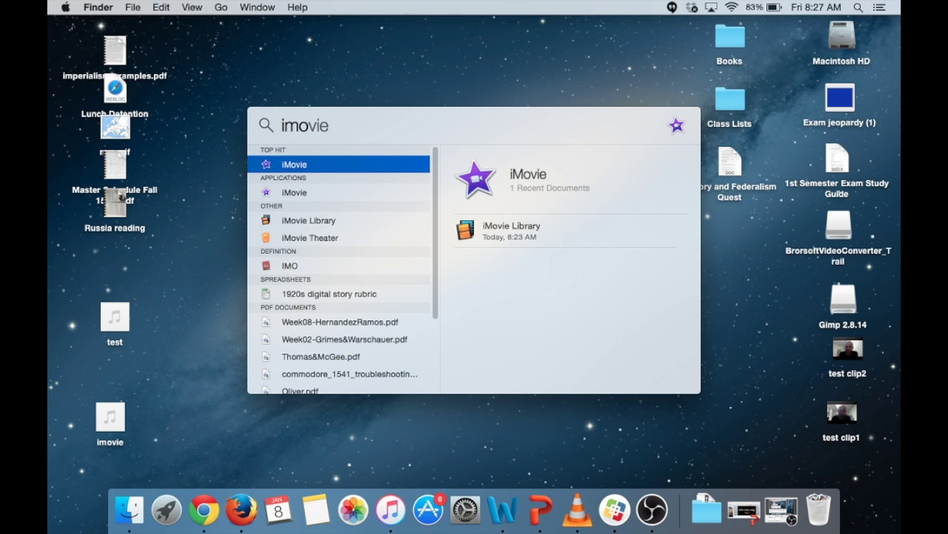
pyautogui.press('Return')
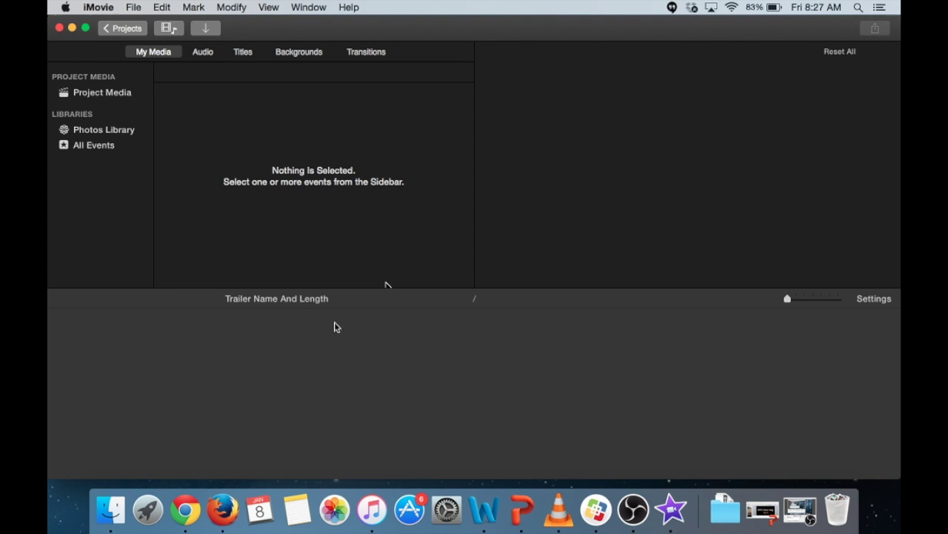
# Open 'test movie' from the Projects browser and slide the window aside to reveal desktop files
pyautogui.click(115, 30)
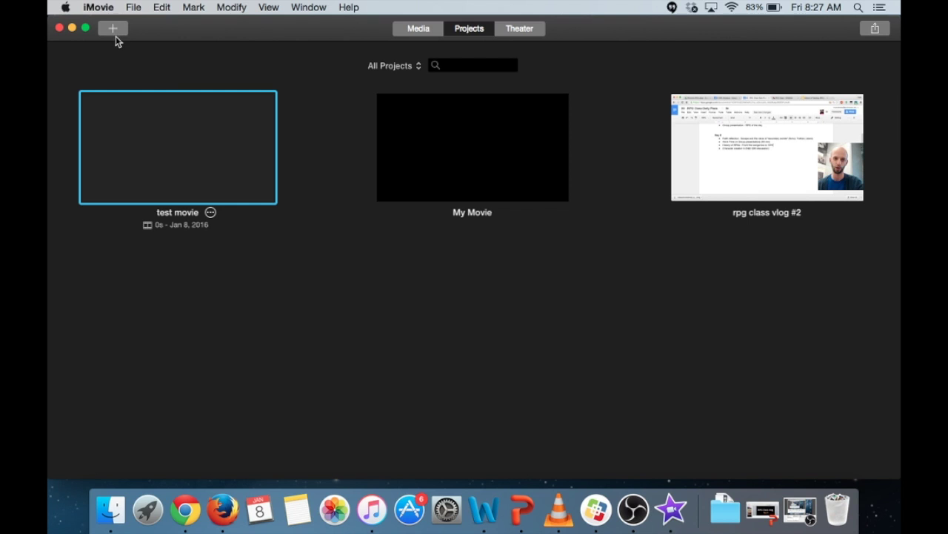
pyautogui.doubleClick(220, 155)
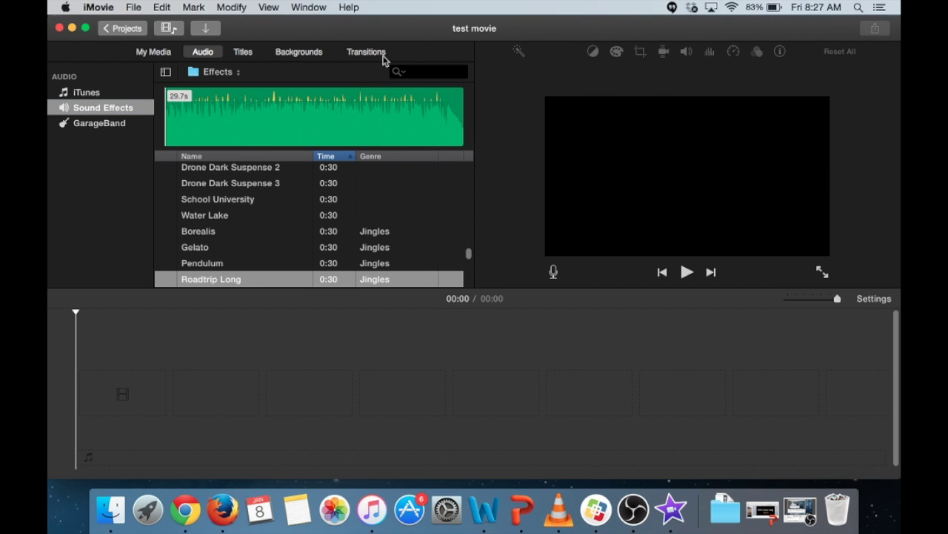
pyautogui.moveTo(518, 27); pyautogui.dragTo(358, 27)
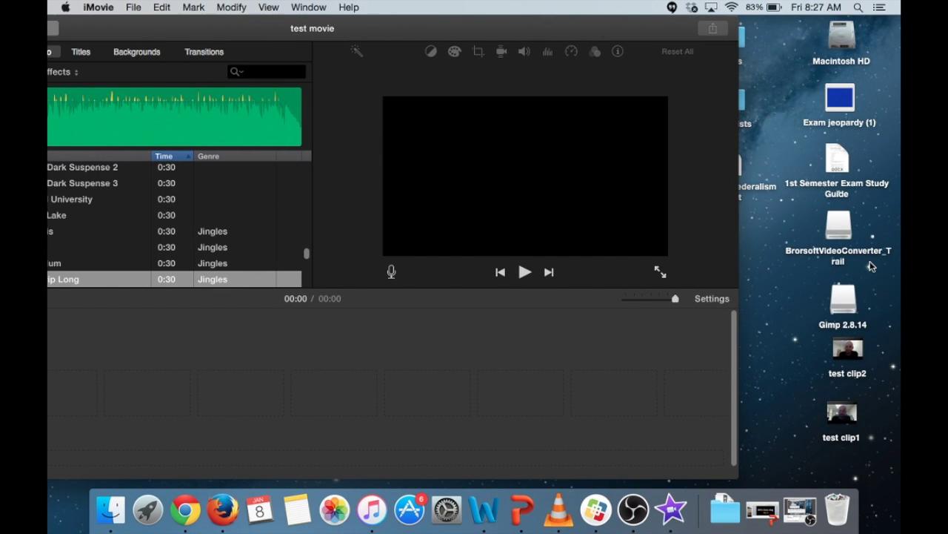
# Drag the test clip2 file from the desktop onto the 'test movie' timeline, then move the window back
pyautogui.click(858, 357)
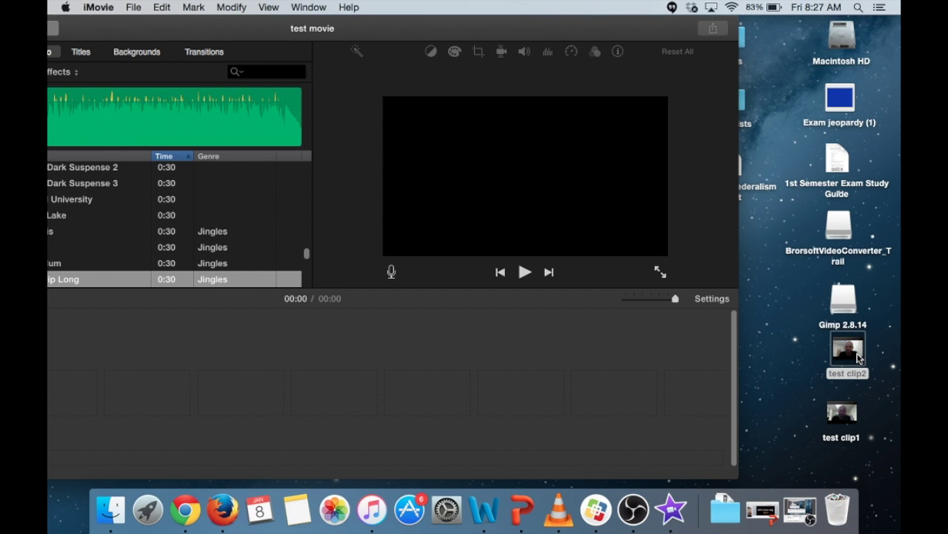
pyautogui.moveTo(858, 357); pyautogui.dragTo(195, 412)
pyautogui.moveTo(390, 29); pyautogui.dragTo(548, 28)
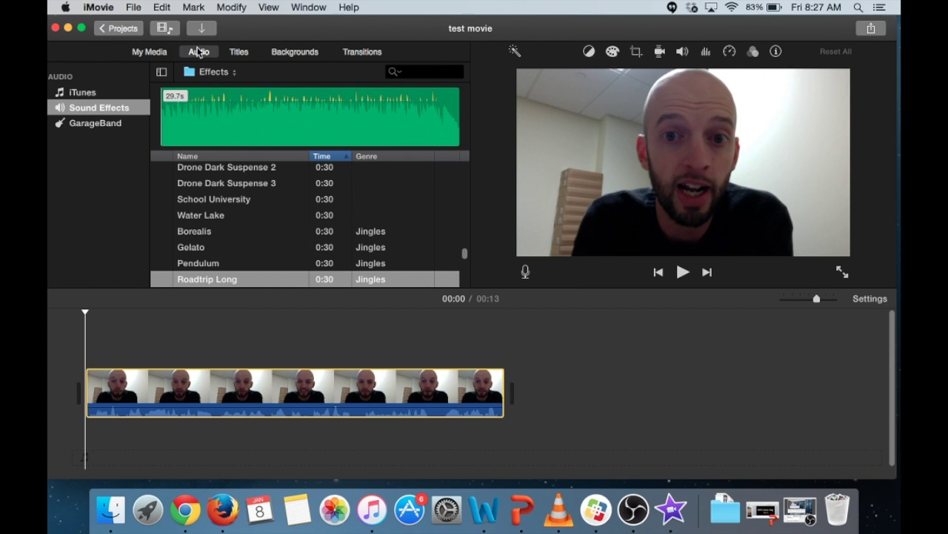
# Show the Titles library, then adjust the webcam clip's volume line and timeline position
pyautogui.scroll(-4, 254, 258)
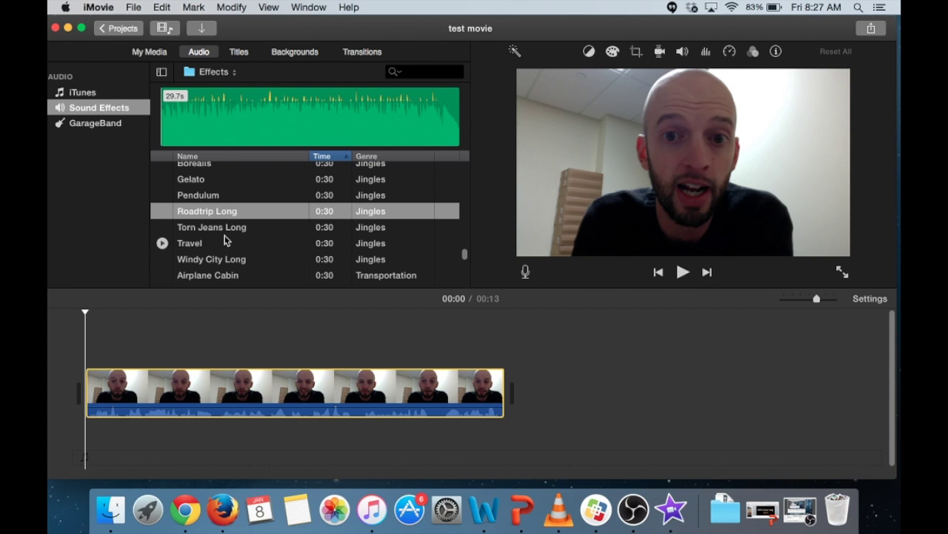
pyautogui.click(240, 57)
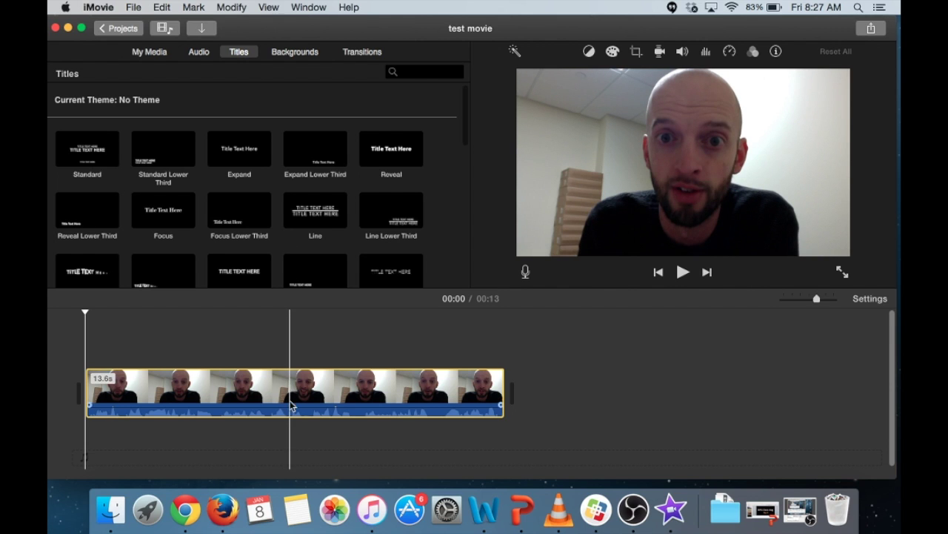
pyautogui.moveTo(289, 413)
pyautogui.mouseDown()
pyautogui.moveTo(289, 400)
pyautogui.moveTo(290, 413)
pyautogui.mouseUp()
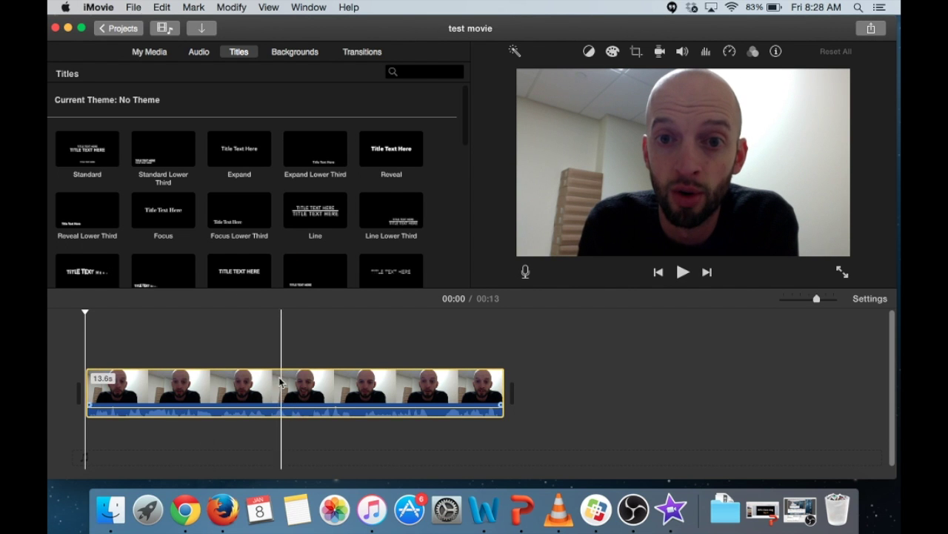
pyautogui.moveTo(274, 377); pyautogui.dragTo(343, 392)
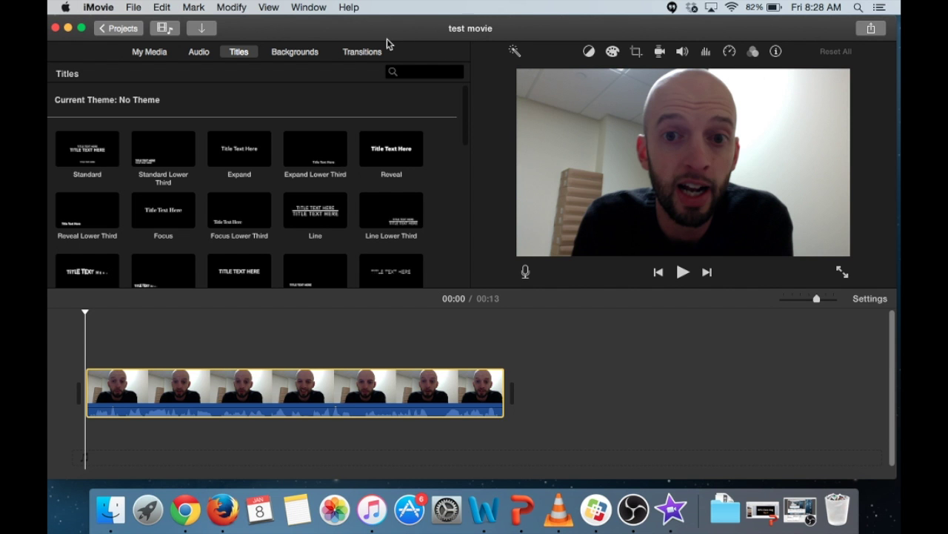
pyautogui.click(872, 31)
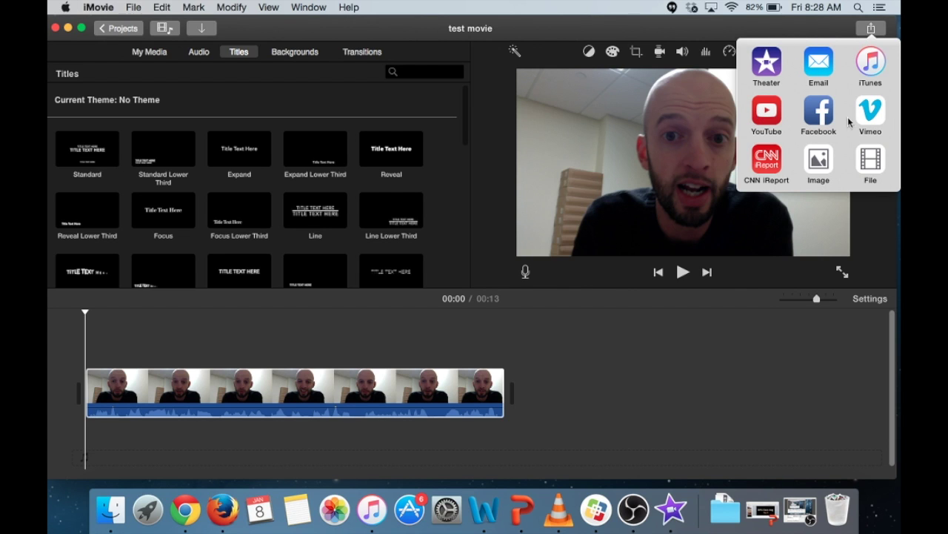
pyautogui.click(813, 28)
pyautogui.click(871, 28)
pyautogui.click(774, 28)
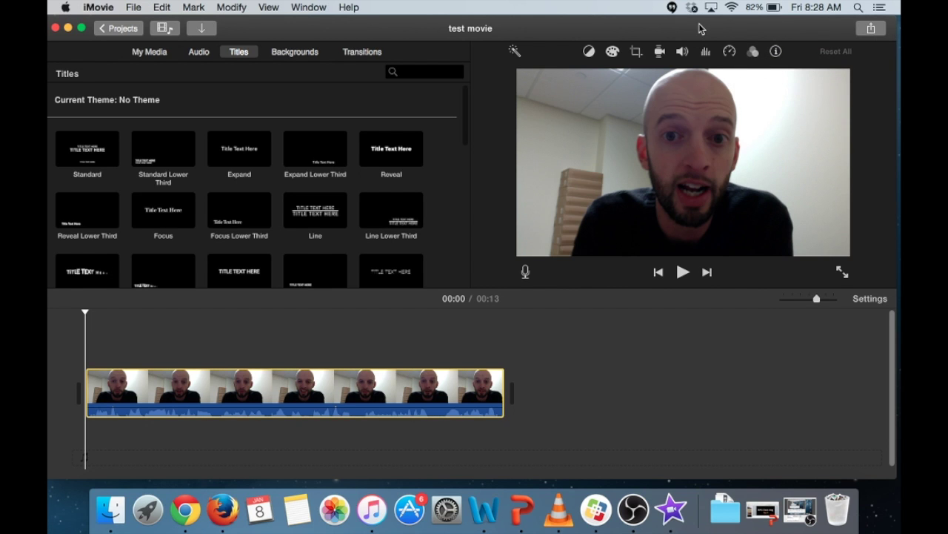
pyautogui.moveTo(702, 28); pyautogui.dragTo(706, 28)
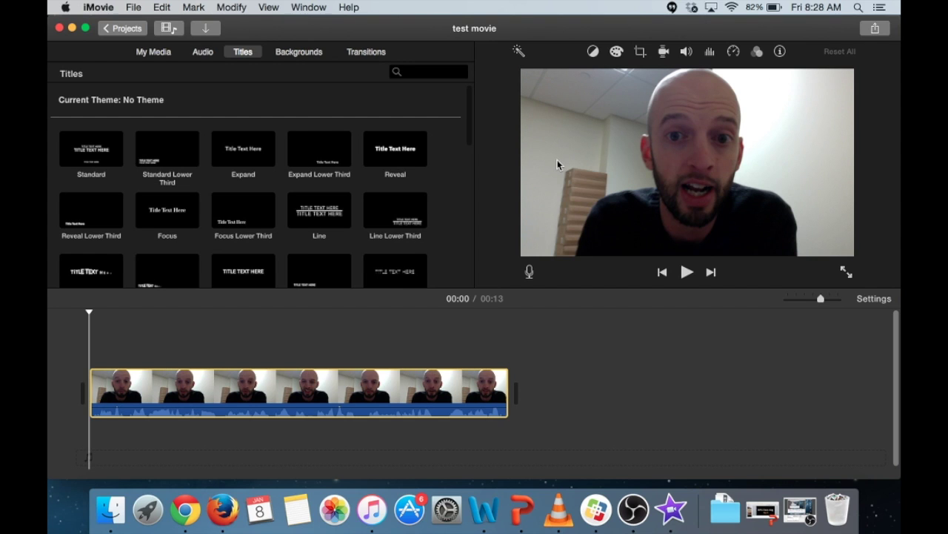